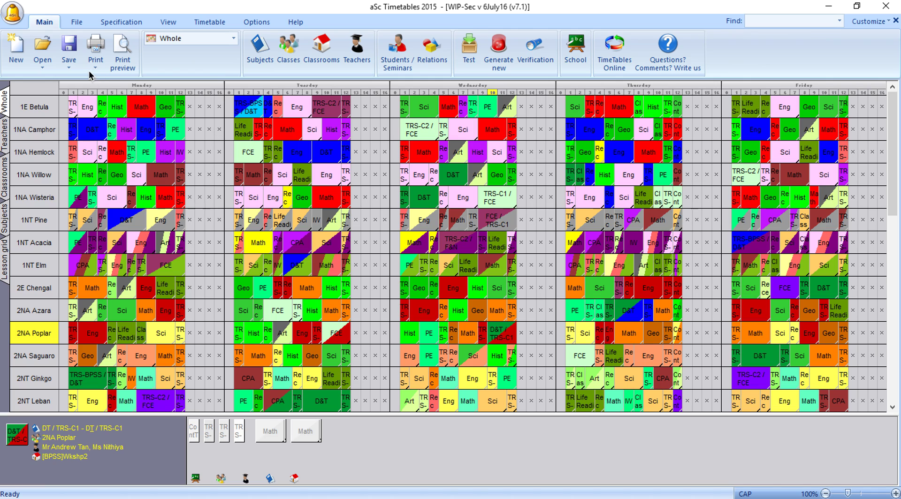
Print all 36 class timetable pages from print preview to the Adobe PDF printer.
{"action": "left_click", "coordinate": [122, 54]}
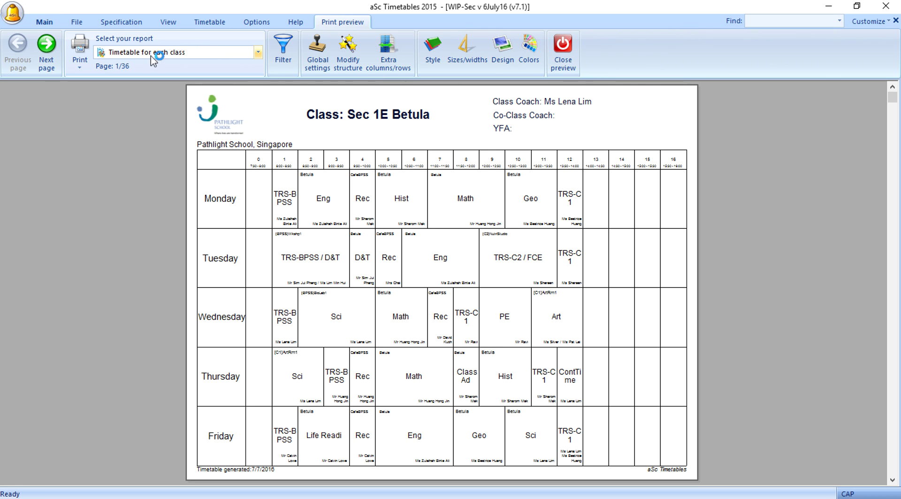
{"action": "left_click", "coordinate": [83, 49]}
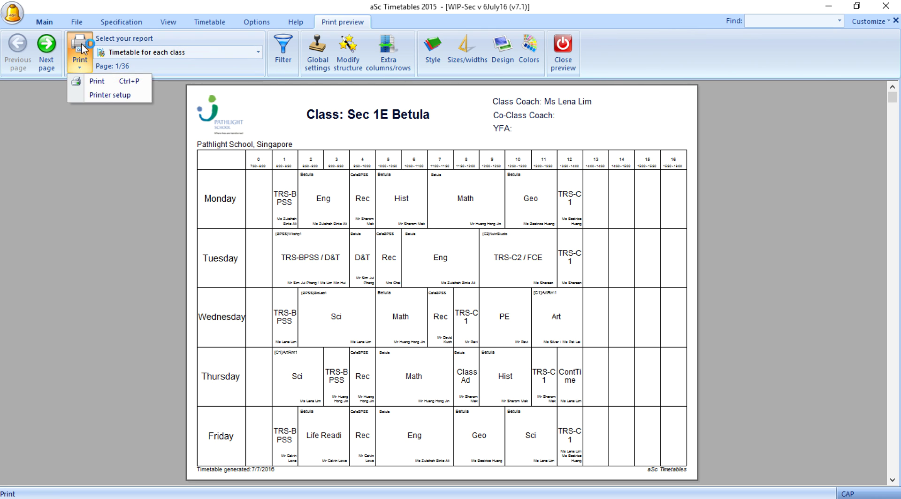
{"action": "left_click", "coordinate": [102, 84]}
{"action": "left_click", "coordinate": [429, 188]}
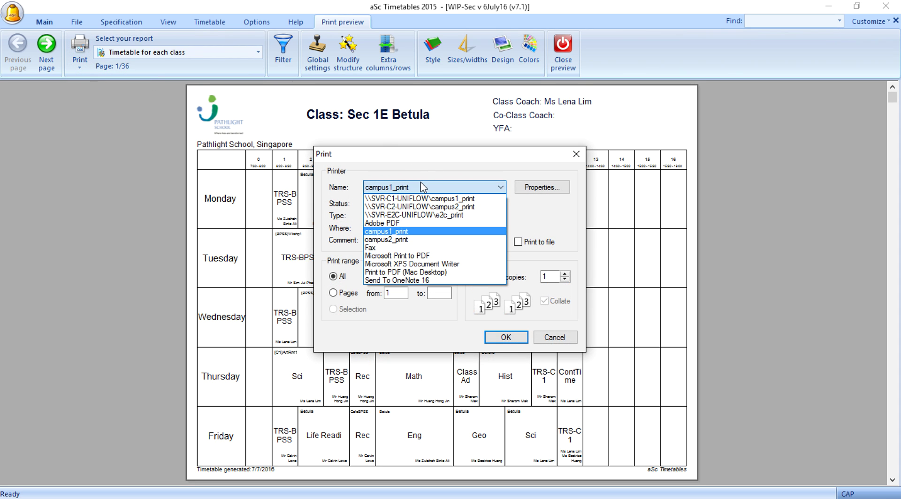
{"action": "left_click", "coordinate": [406, 223]}
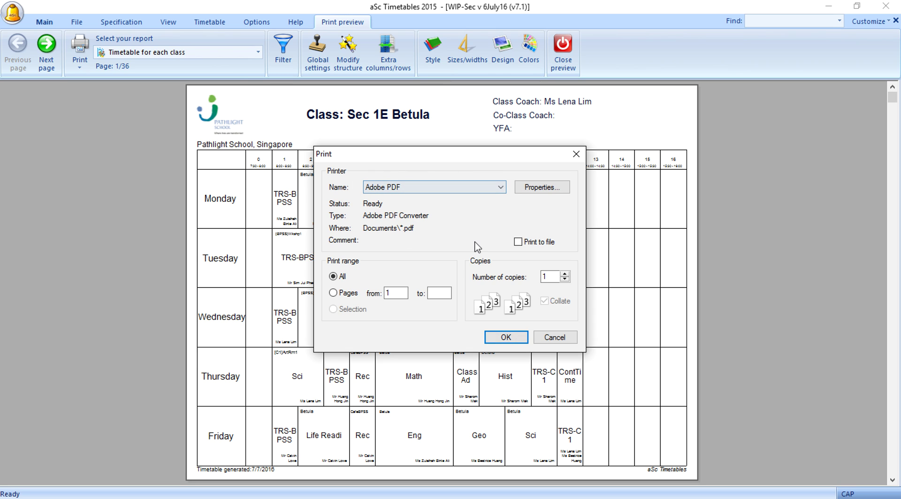
{"action": "left_click", "coordinate": [510, 338]}
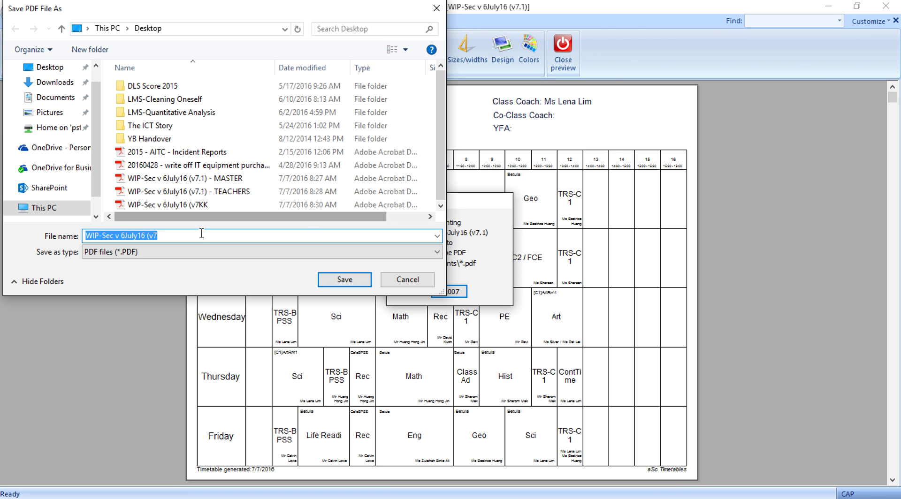
Save the PDF on the Desktop as 'WIP-Sec v 6July16 (v7AAA).pdf', then close Acrobat.
{"action": "left_click", "coordinate": [200, 236]}
{"action": "type", "text": ".1) - CL"}
{"action": "left_click", "coordinate": [334, 280]}
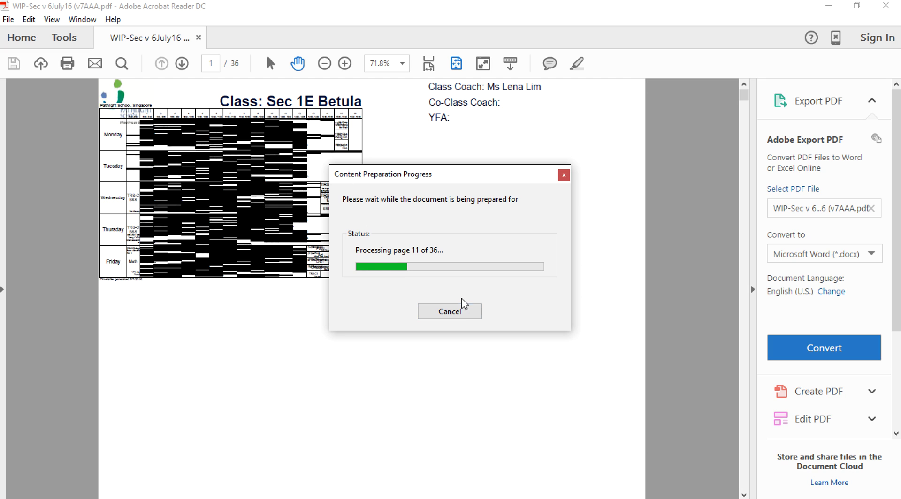
{"action": "left_click", "coordinate": [459, 312]}
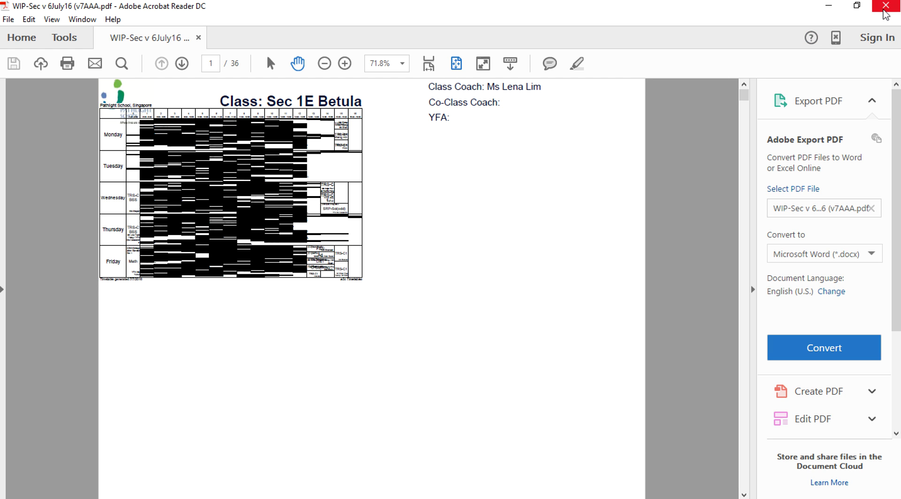
{"action": "left_click", "coordinate": [884, 11]}
Reprint the class timetables to Adobe PDF, saving as 'WIP-Sec v 6July16 (v71111).pdf' on the Desktop.
{"action": "left_click", "coordinate": [85, 56]}
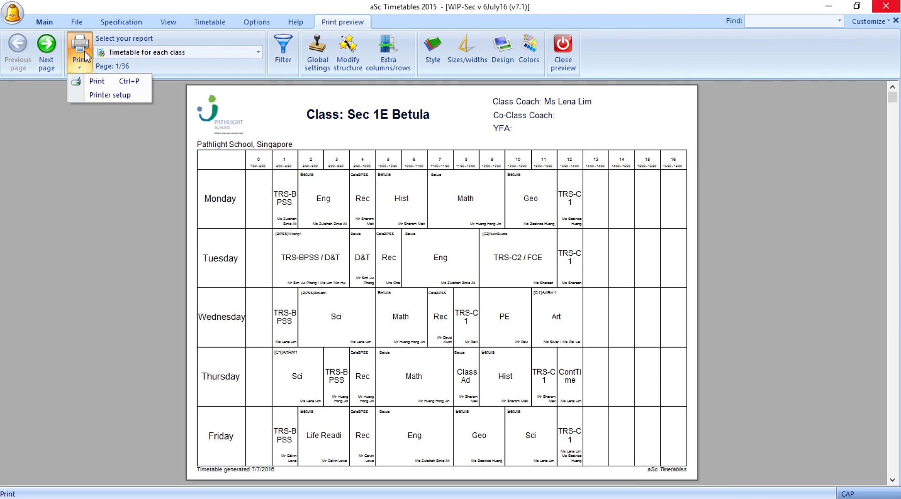
{"action": "left_click", "coordinate": [96, 80]}
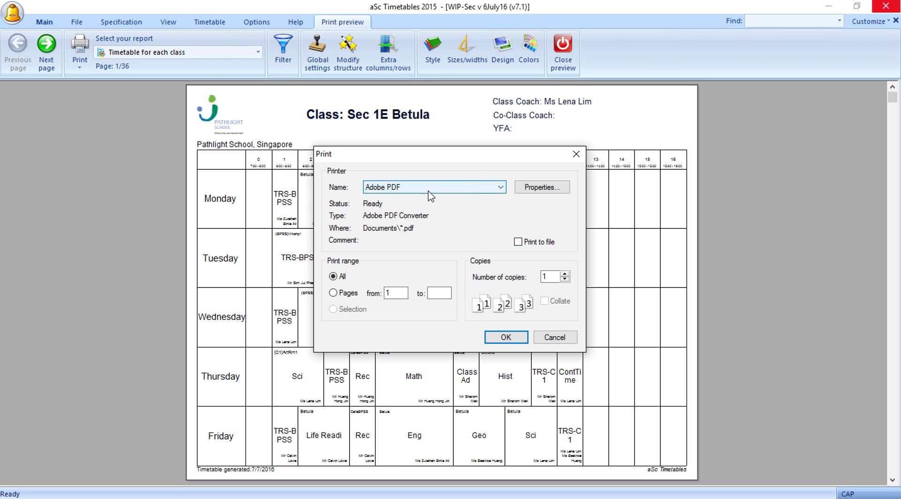
{"action": "left_click", "coordinate": [511, 337]}
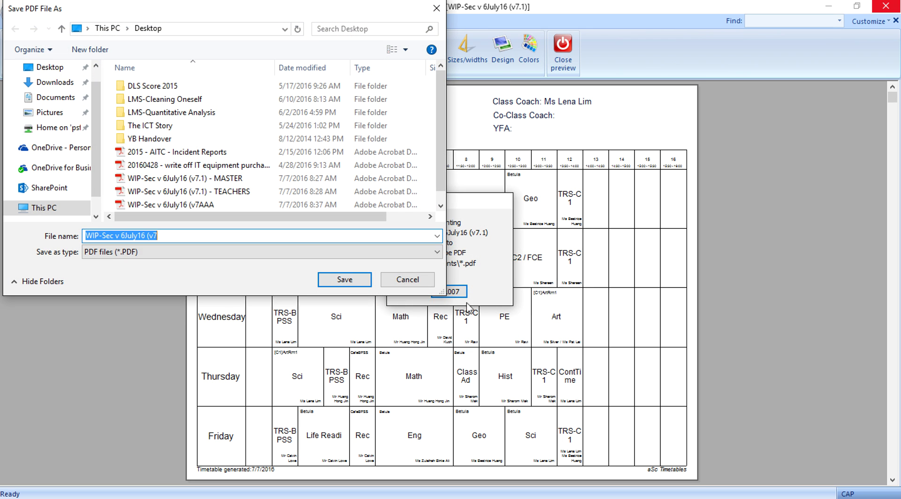
{"action": "left_click", "coordinate": [338, 239]}
{"action": "type", "text": ".1)"}
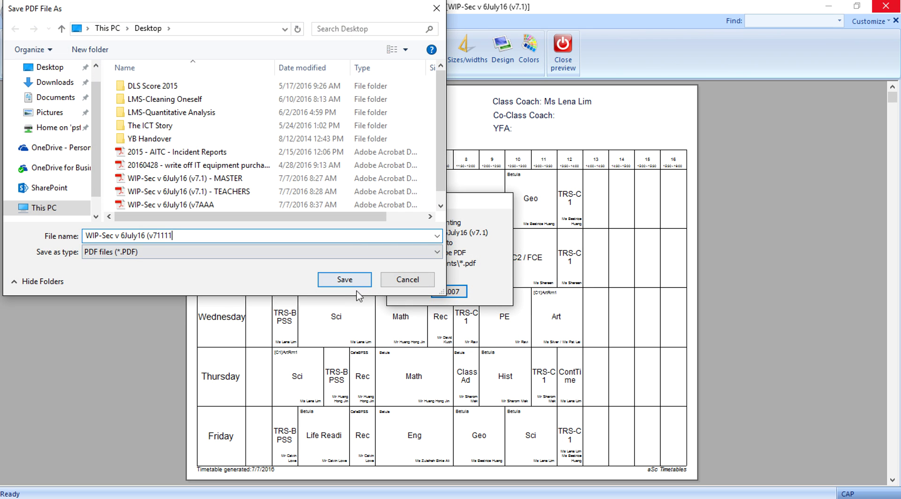
{"action": "left_click", "coordinate": [357, 285]}
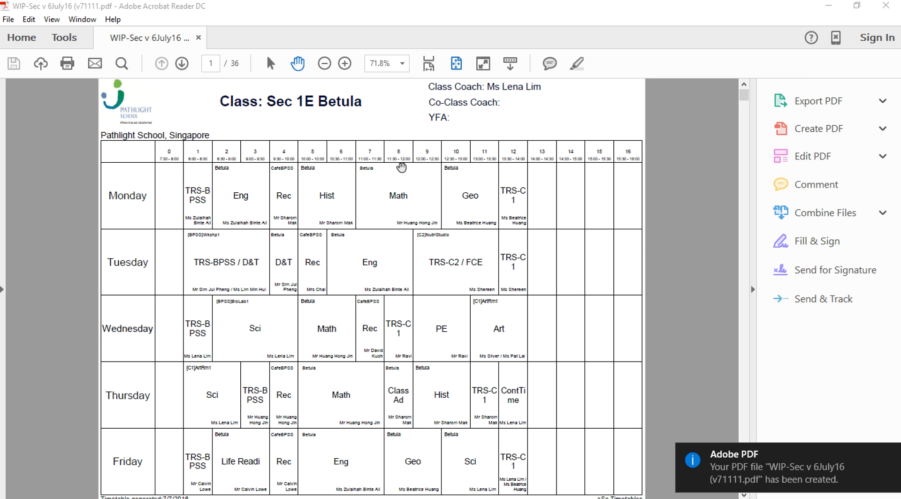
Scroll through the class pages of the new PDF, cancel content preparation and close Acrobat.
{"action": "scroll", "coordinate": [756, 340], "scroll_direction": "down", "scroll_amount": 1}
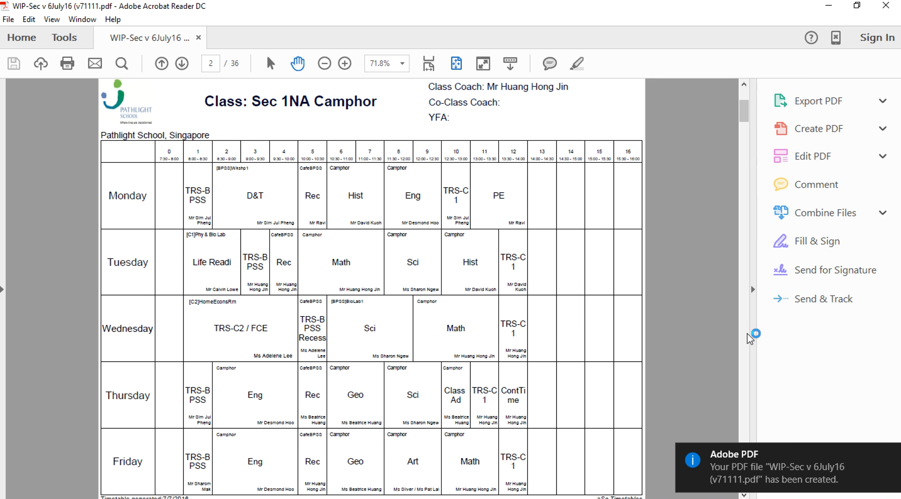
{"action": "scroll", "coordinate": [749, 339], "scroll_direction": "down", "scroll_amount": 2}
{"action": "scroll", "coordinate": [750, 337], "scroll_direction": "down", "scroll_amount": 1}
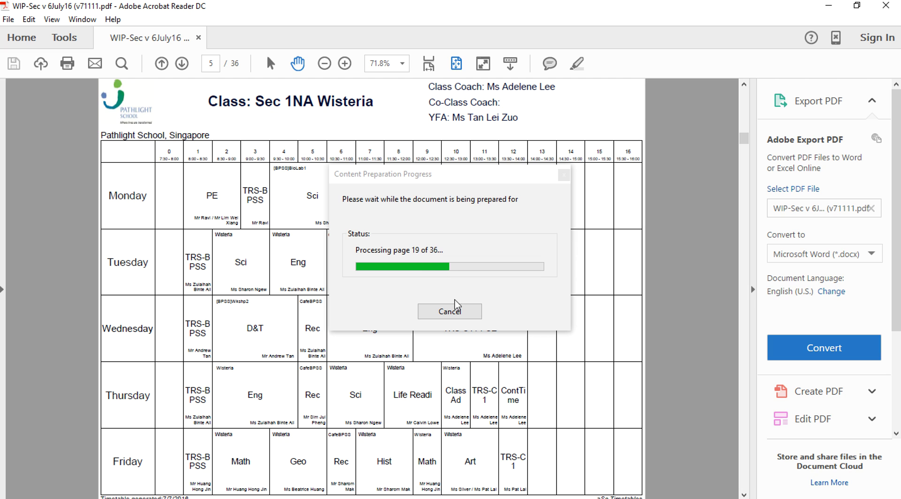
{"action": "left_click", "coordinate": [458, 312]}
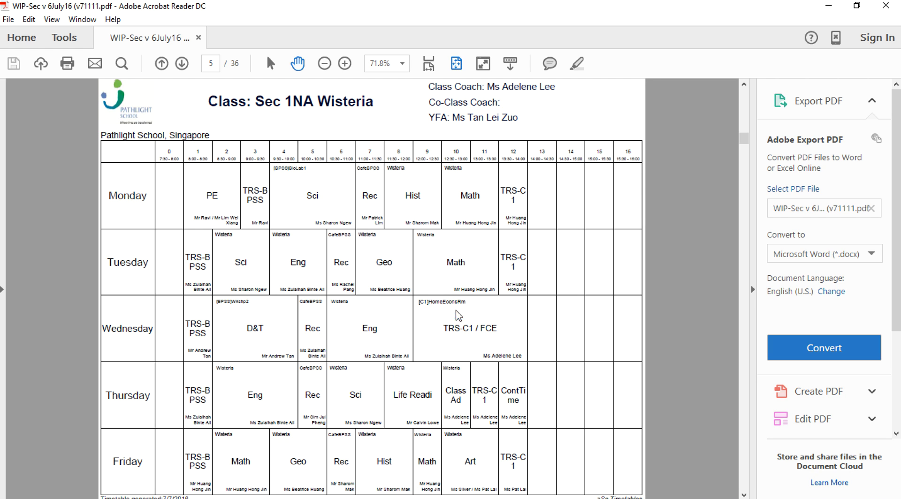
{"action": "scroll", "coordinate": [746, 173], "scroll_direction": "down", "scroll_amount": 4}
{"action": "scroll", "coordinate": [749, 205], "scroll_direction": "down", "scroll_amount": 3}
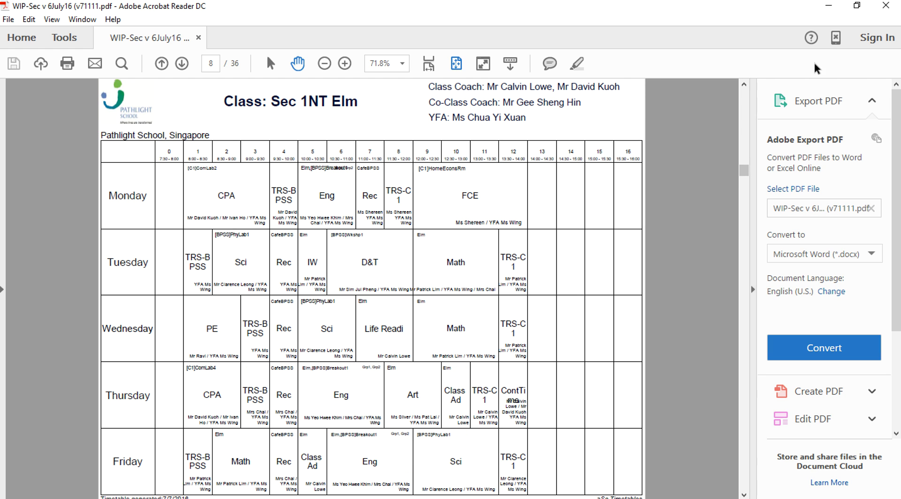
{"action": "left_click", "coordinate": [886, 6]}
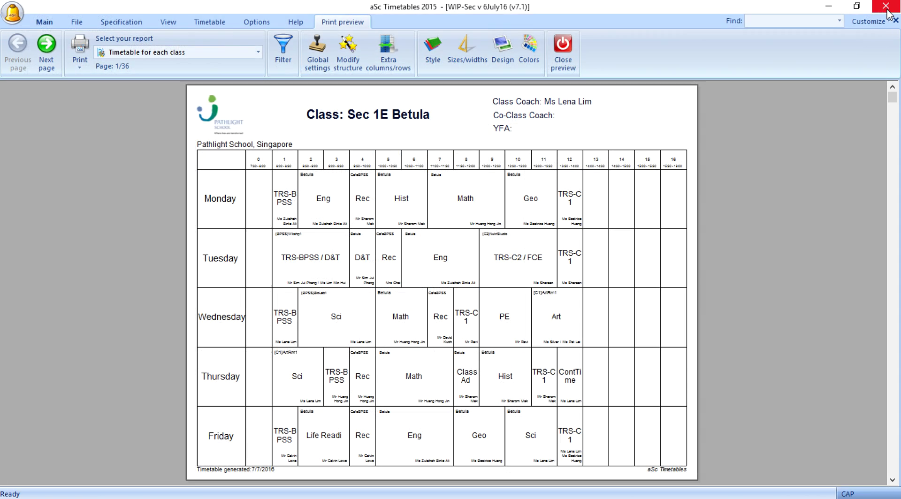
Look over the available report types, then close the print preview to show the class grid.
{"action": "left_click", "coordinate": [226, 53]}
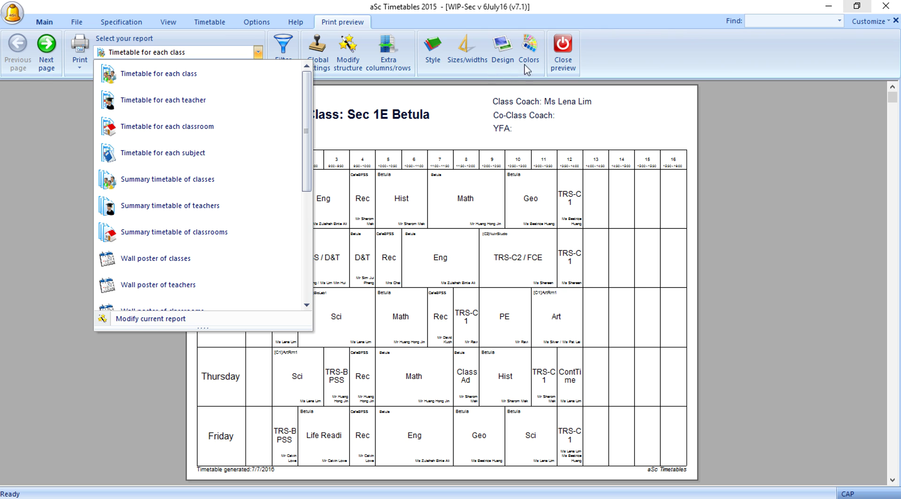
{"action": "left_click", "coordinate": [562, 49]}
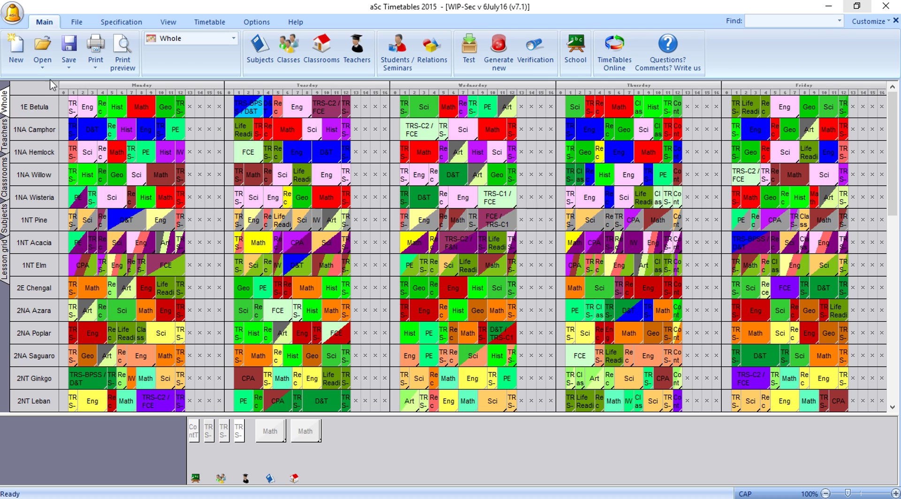
Open a print preview of the Sec 4Ea Sequoia class timetable from its context menu.
{"action": "scroll", "coordinate": [42, 288], "scroll_direction": "down", "scroll_amount": 8}
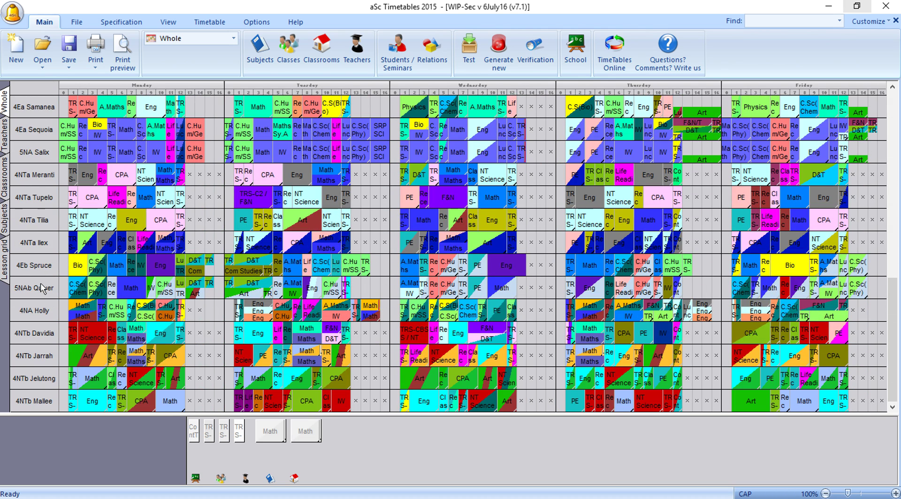
{"action": "left_click", "coordinate": [40, 132]}
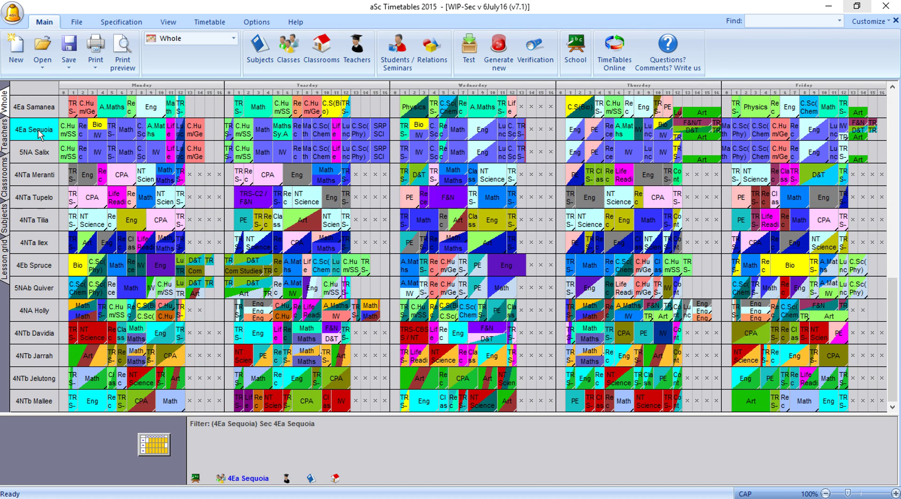
{"action": "right_click", "coordinate": [39, 132]}
{"action": "mouse_move", "coordinate": [89, 248]}
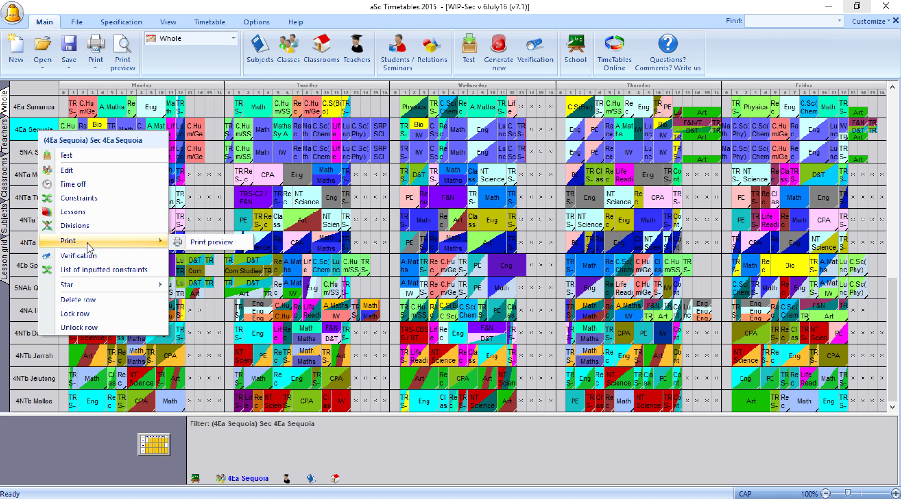
{"action": "left_click", "coordinate": [207, 243]}
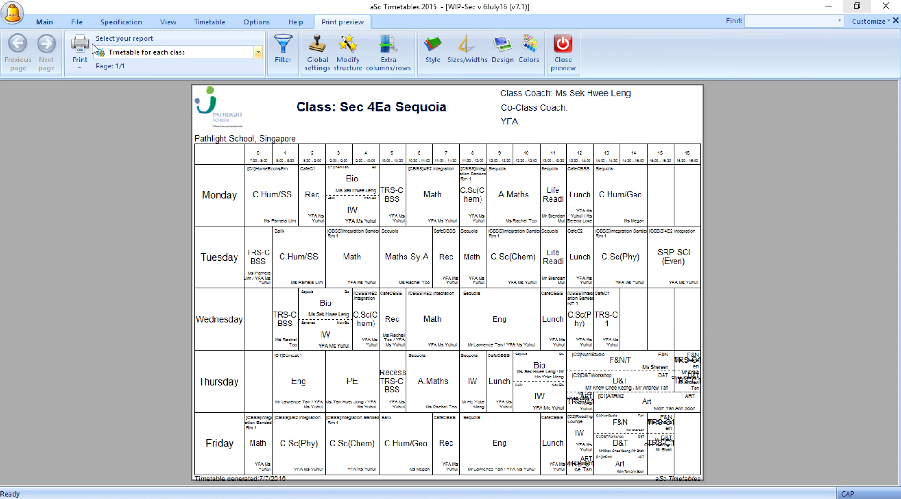
Print it to Adobe PDF as 'WIP-Sec v 6July16 (v7CCCC).pdf' and close the PDF.
{"action": "left_click", "coordinate": [80, 60]}
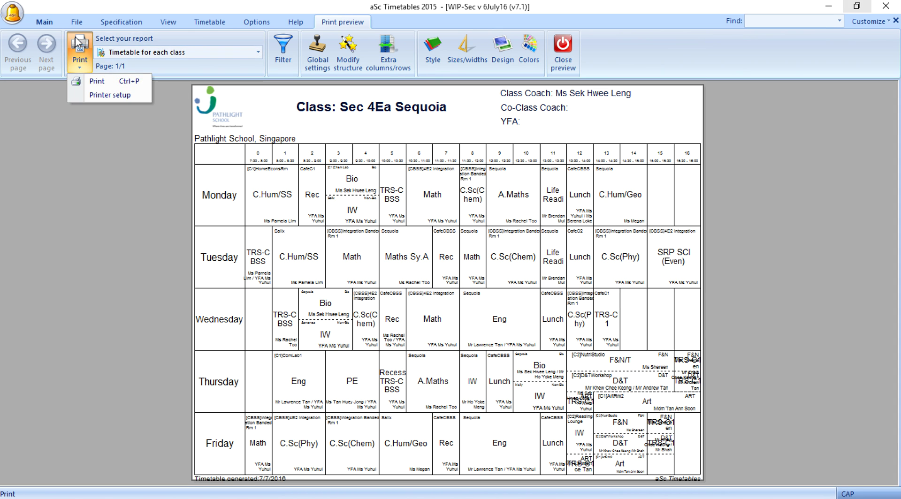
{"action": "left_click", "coordinate": [98, 82]}
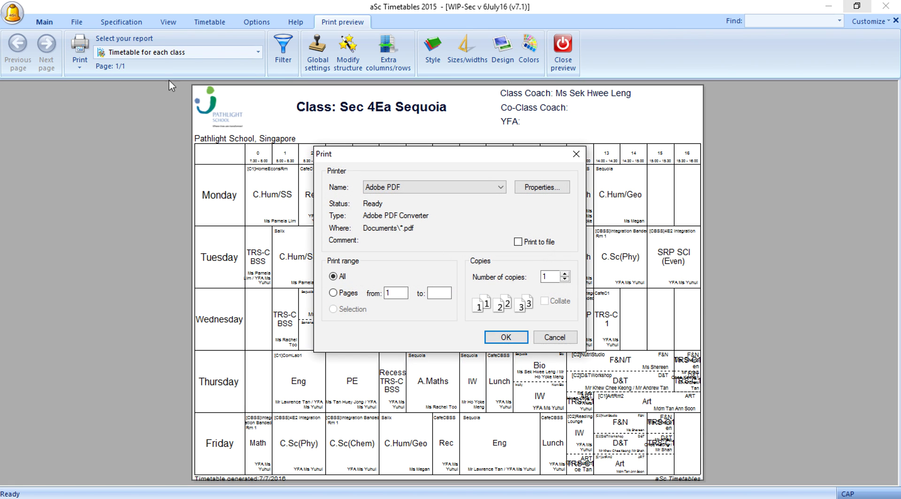
{"action": "left_click", "coordinate": [505, 338]}
{"action": "left_click", "coordinate": [294, 234]}
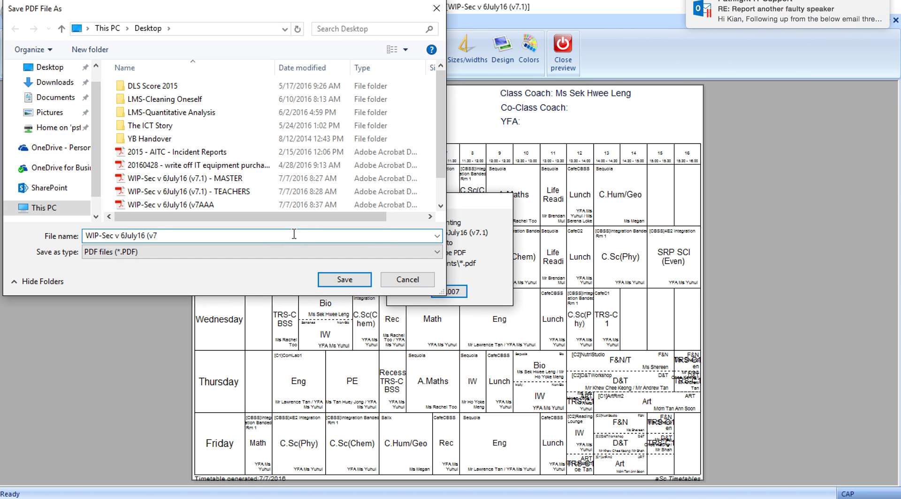
{"action": "type", "text": "CCC)"}
{"action": "left_click", "coordinate": [340, 278]}
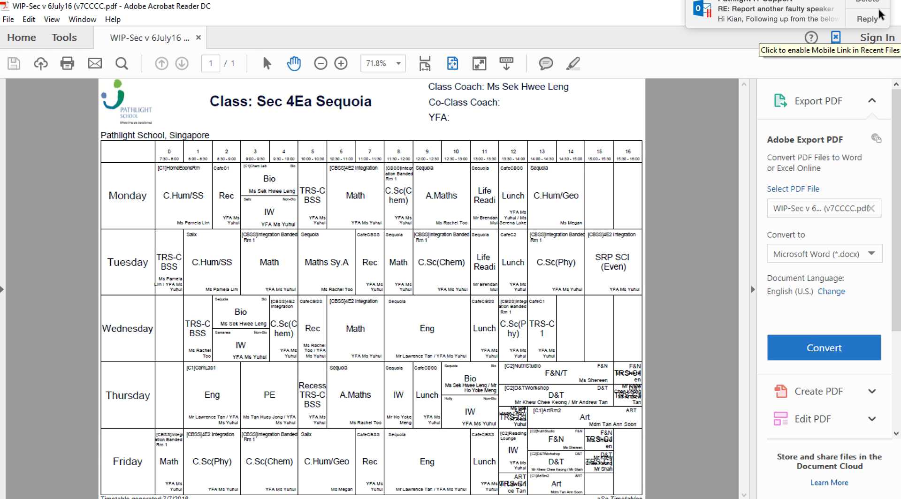
{"action": "key", "text": "alt+F4"}
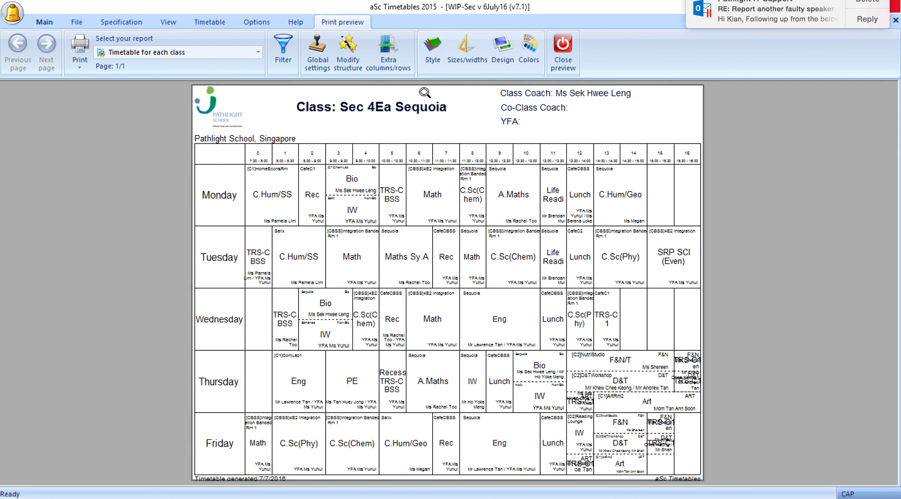
Leave the preview, switch the grid to teacher timetables and open a teacher row's context menu.
{"action": "left_click", "coordinate": [562, 52]}
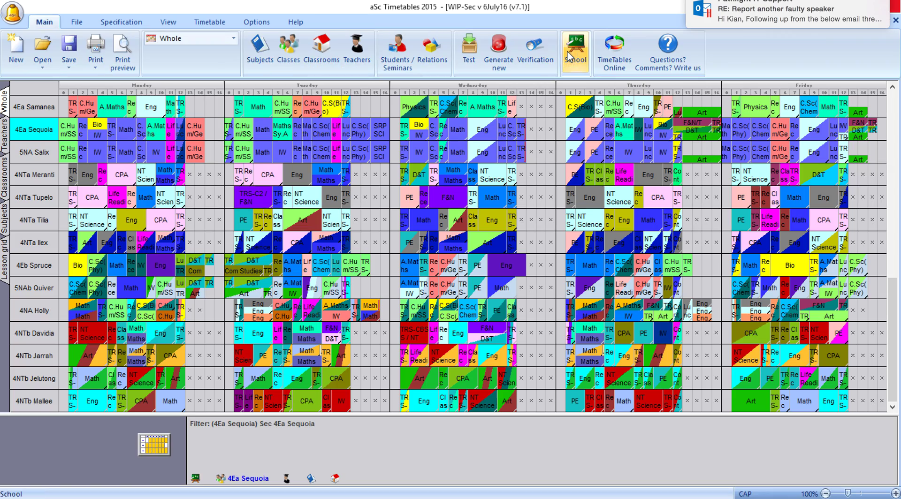
{"action": "left_click", "coordinate": [4, 136]}
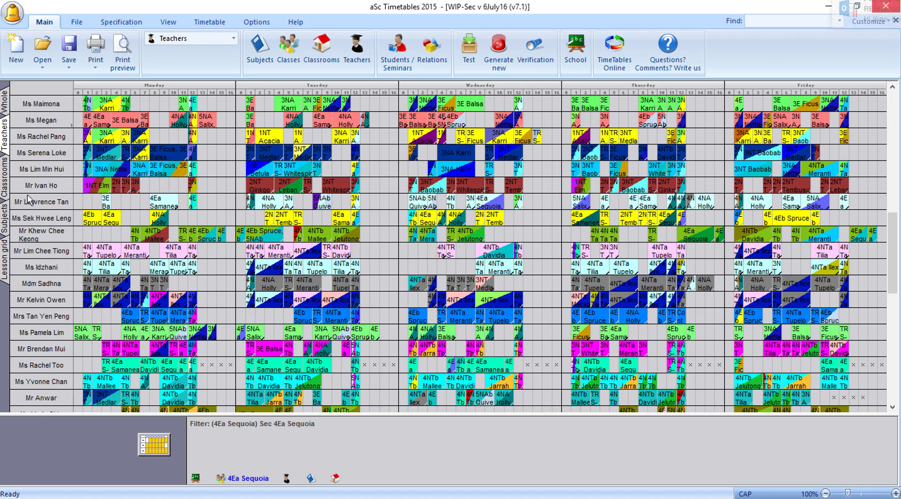
{"action": "left_click", "coordinate": [29, 219]}
{"action": "scroll", "coordinate": [28, 218], "scroll_direction": "down", "scroll_amount": 8}
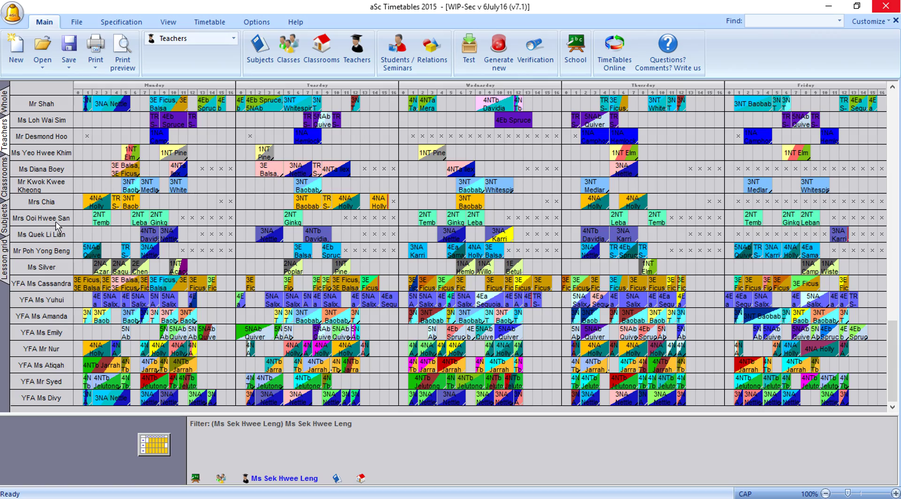
{"action": "scroll", "coordinate": [57, 227], "scroll_direction": "up", "scroll_amount": 6}
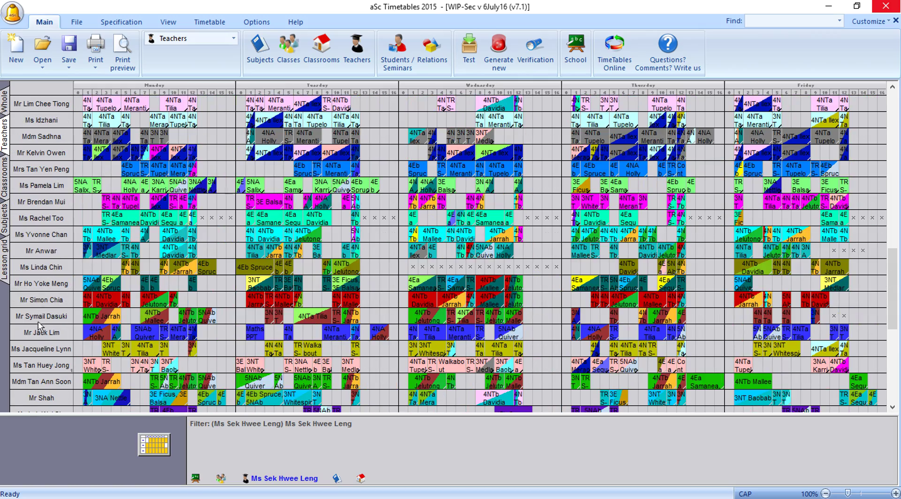
{"action": "scroll", "coordinate": [47, 187], "scroll_direction": "up", "scroll_amount": 6}
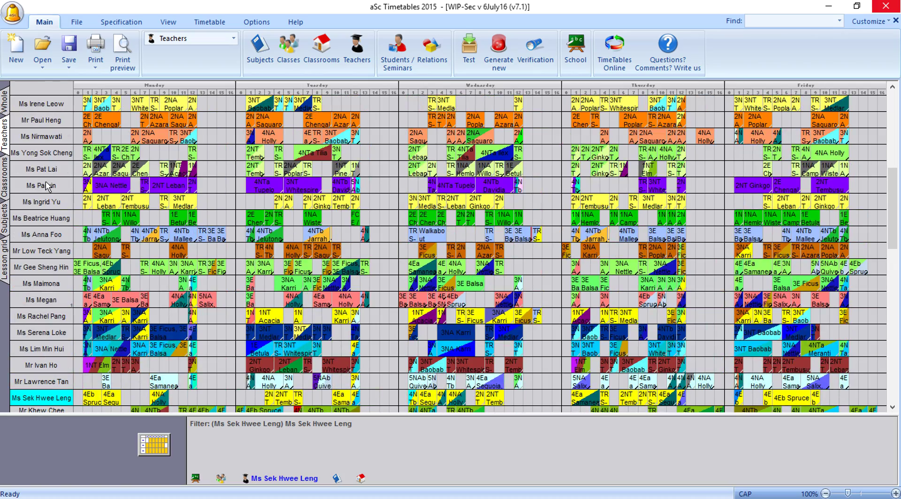
{"action": "scroll", "coordinate": [44, 213], "scroll_direction": "up", "scroll_amount": 5}
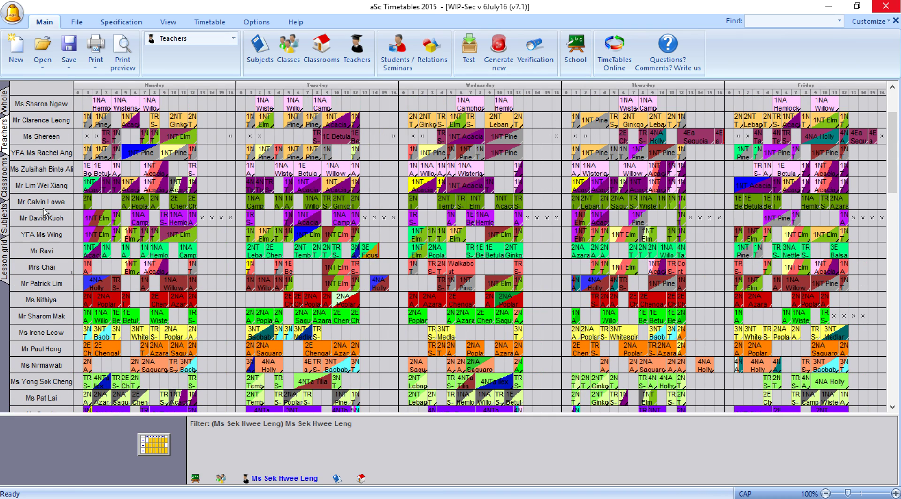
{"action": "right_click", "coordinate": [50, 397]}
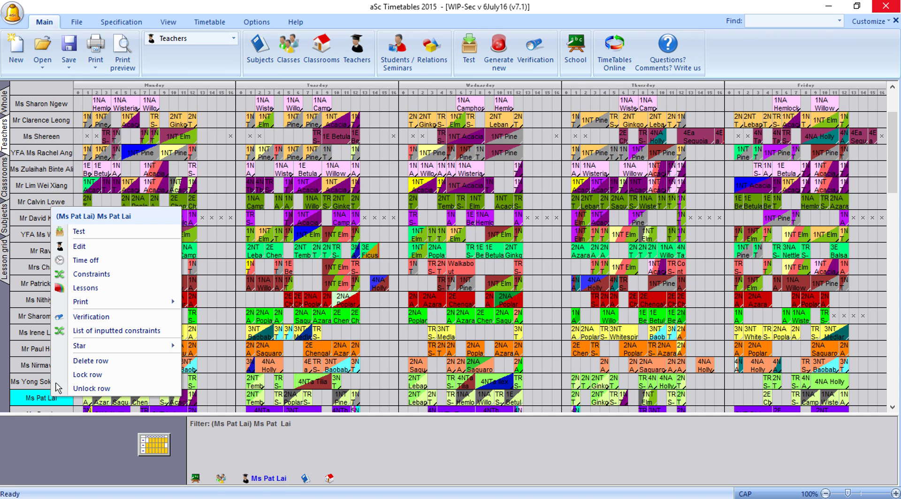
Preview the teacher's timetable and send it to the Adobe PDF printer.
{"action": "mouse_move", "coordinate": [125, 302]}
{"action": "left_click", "coordinate": [202, 305]}
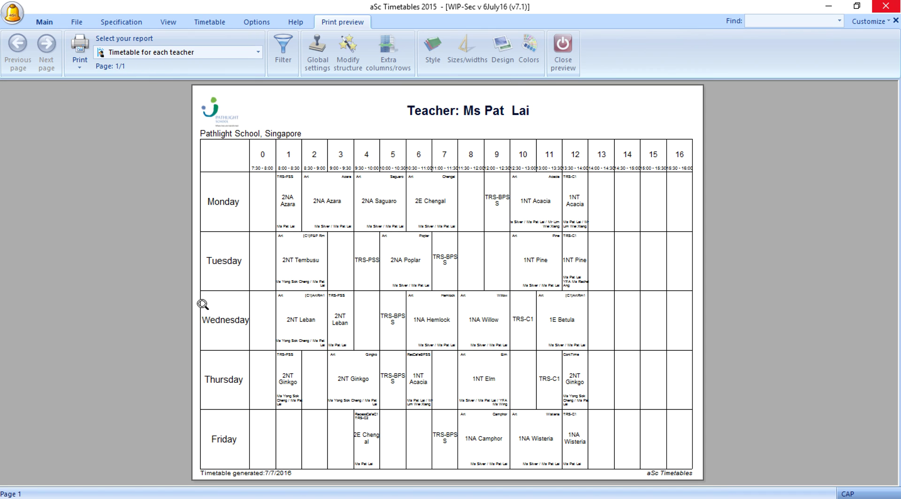
{"action": "left_click", "coordinate": [79, 53]}
{"action": "left_click", "coordinate": [96, 81]}
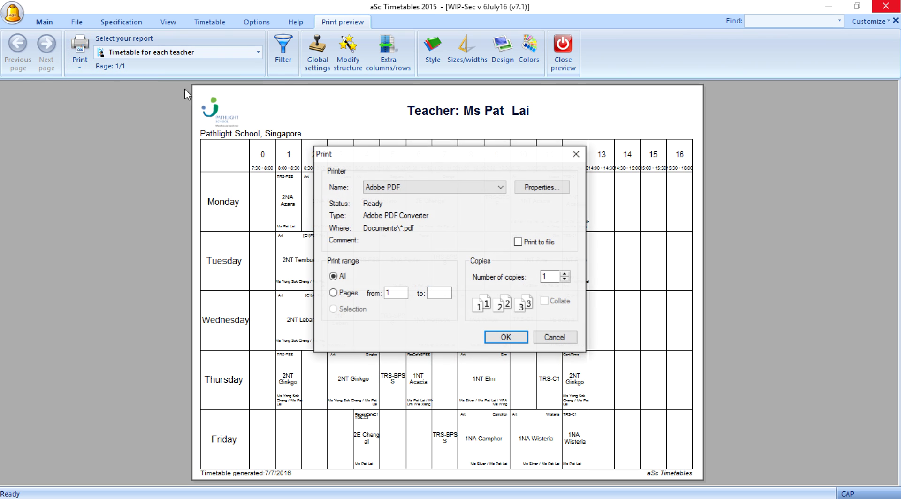
{"action": "left_click", "coordinate": [502, 338]}
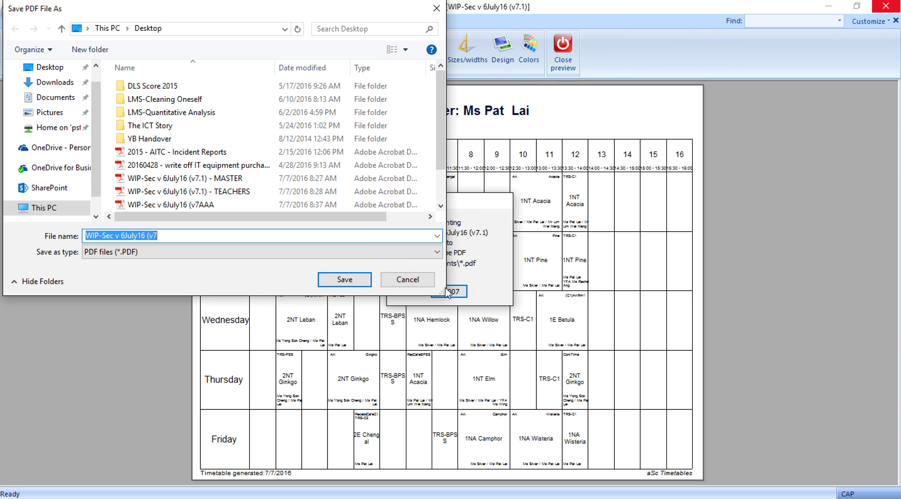
Save the PDF to the Desktop with the teacher's name appended, then close Acrobat and aSc Timetables.
{"action": "left_click", "coordinate": [325, 238]}
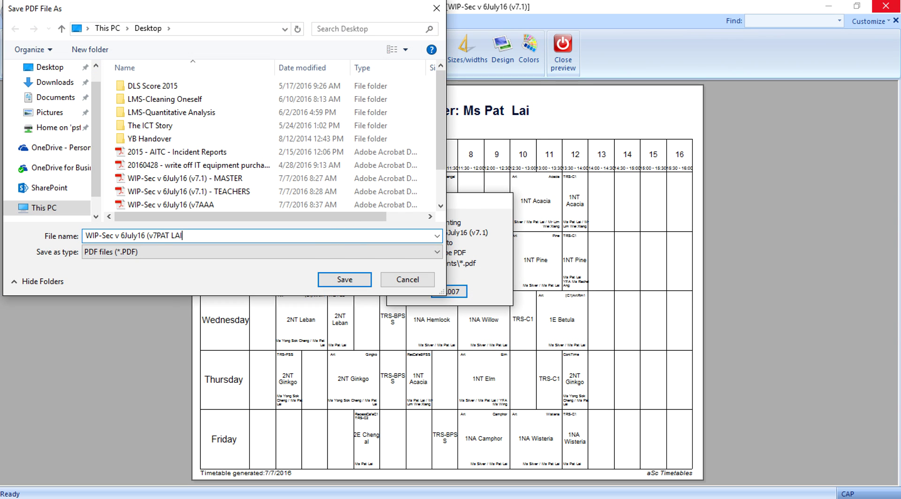
{"action": "left_click", "coordinate": [345, 279]}
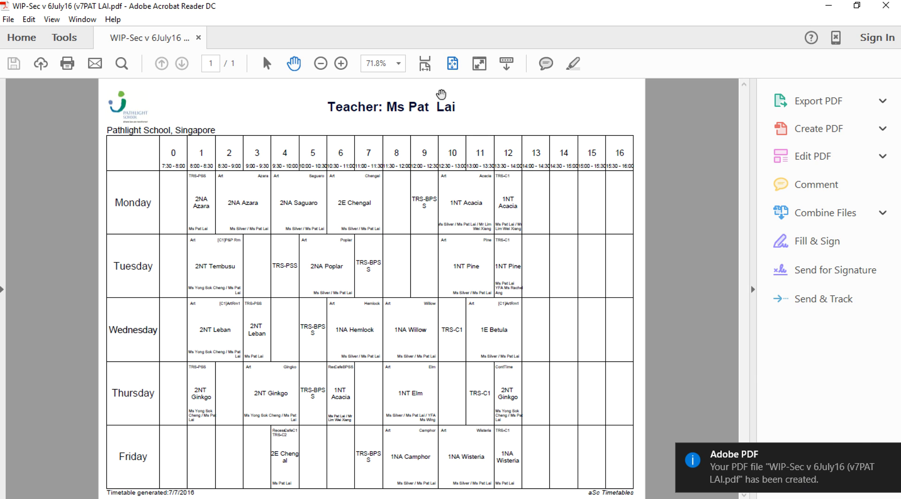
{"action": "left_click", "coordinate": [880, 28]}
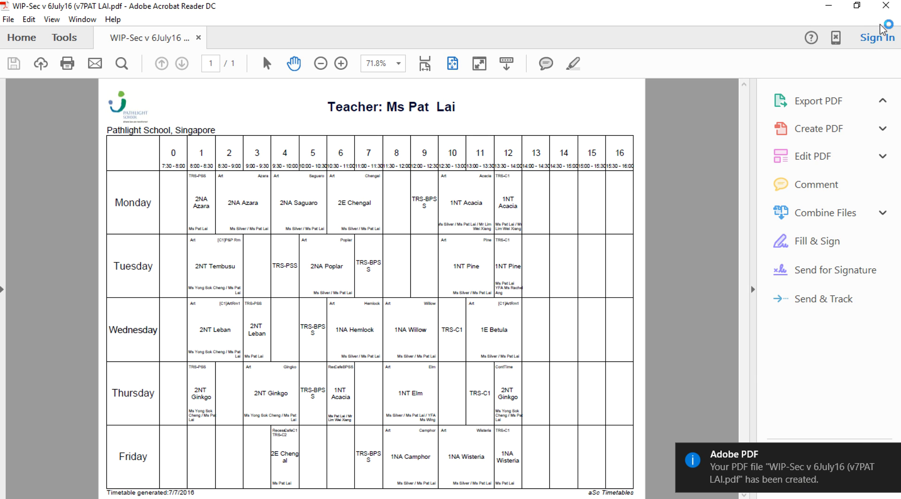
{"action": "left_click", "coordinate": [885, 14]}
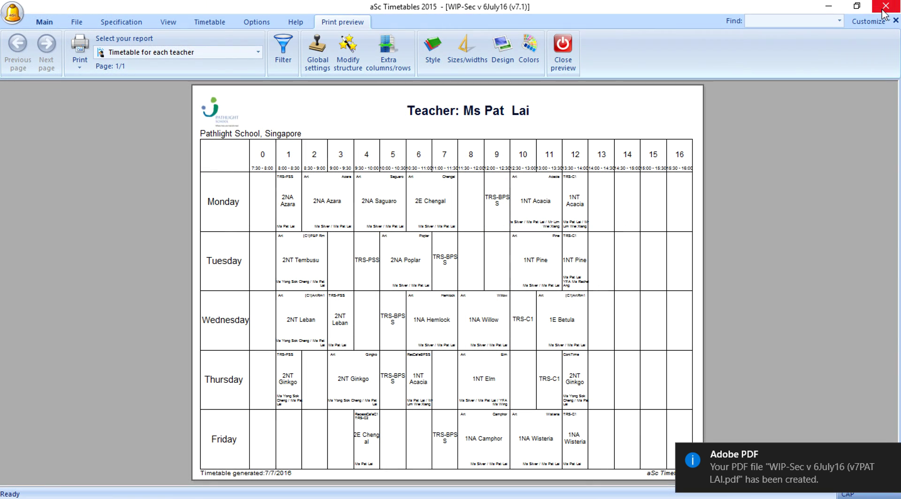
{"action": "left_click", "coordinate": [885, 14]}
Open the new teacher PDF from the desktop to check it, then close Acrobat.
{"action": "left_click", "coordinate": [886, 11]}
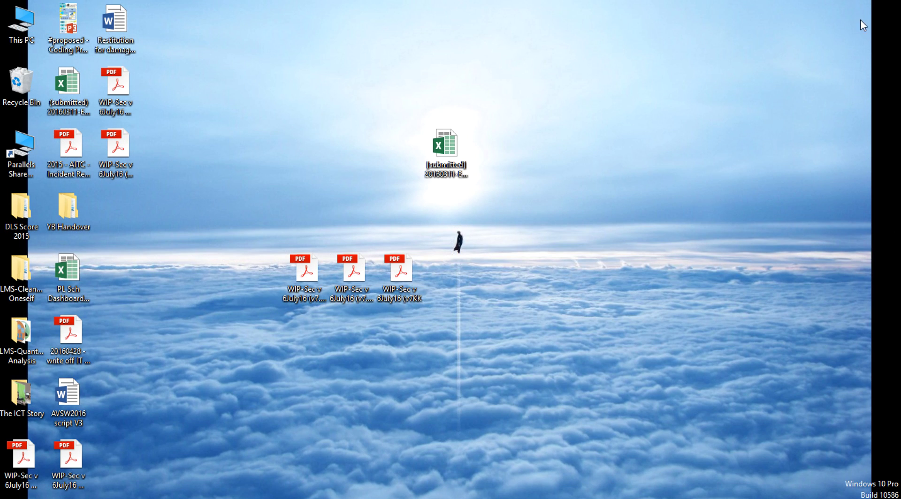
{"action": "left_click", "coordinate": [115, 148]}
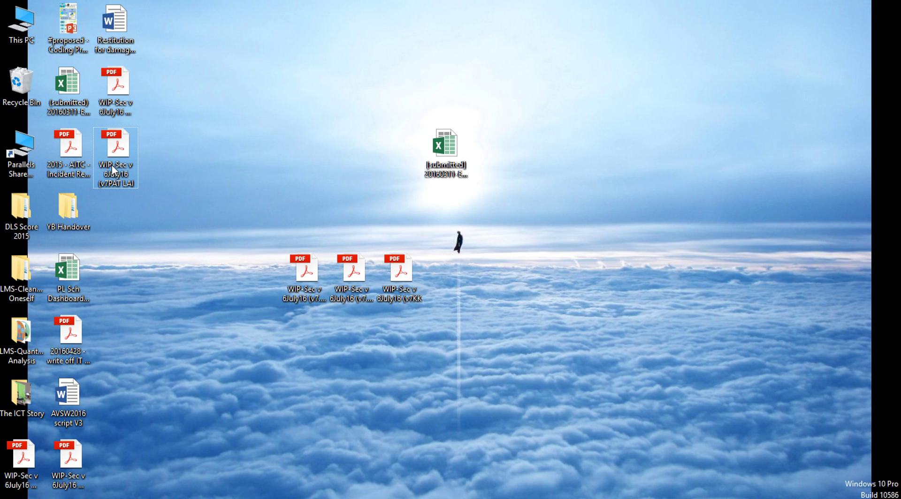
{"action": "double_click", "coordinate": [112, 167]}
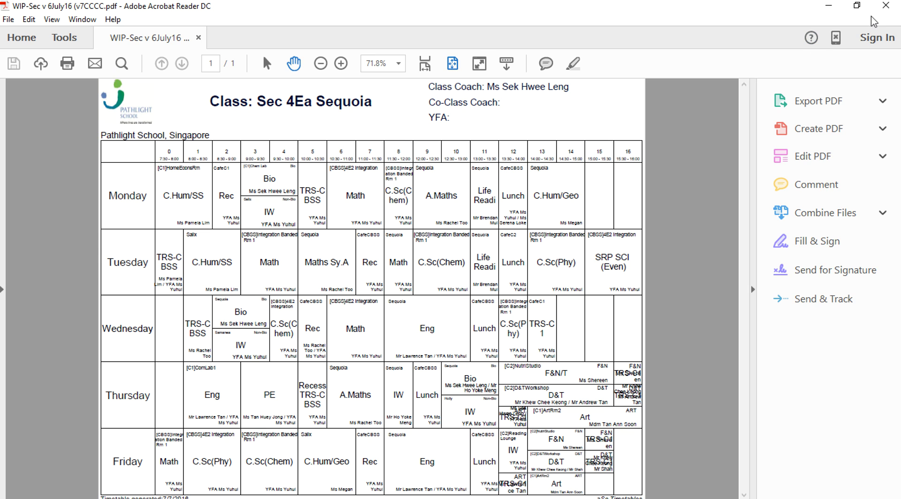
{"action": "left_click", "coordinate": [886, 6]}
Move a WIP-Sec PDF from the bottom-left corner up beside the other files and close its PDF.
{"action": "left_click", "coordinate": [77, 344]}
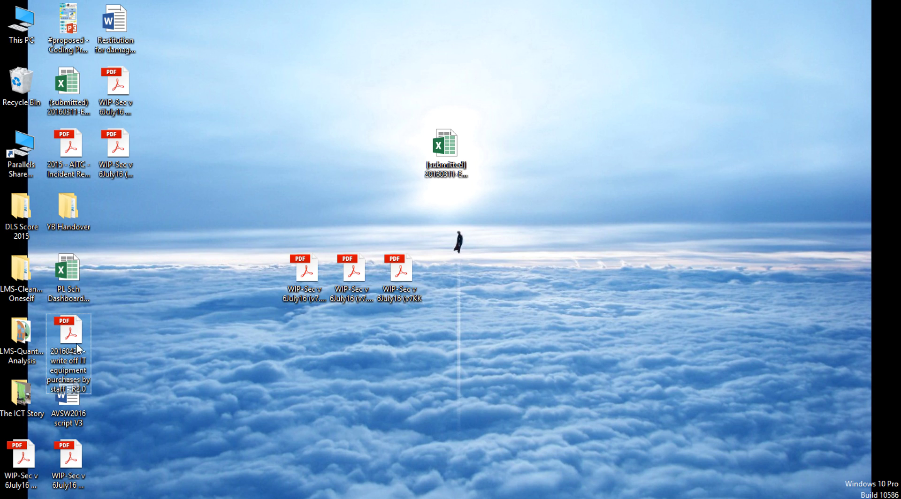
{"action": "left_click_drag", "start_coordinate": [74, 486], "coordinate": [216, 176]}
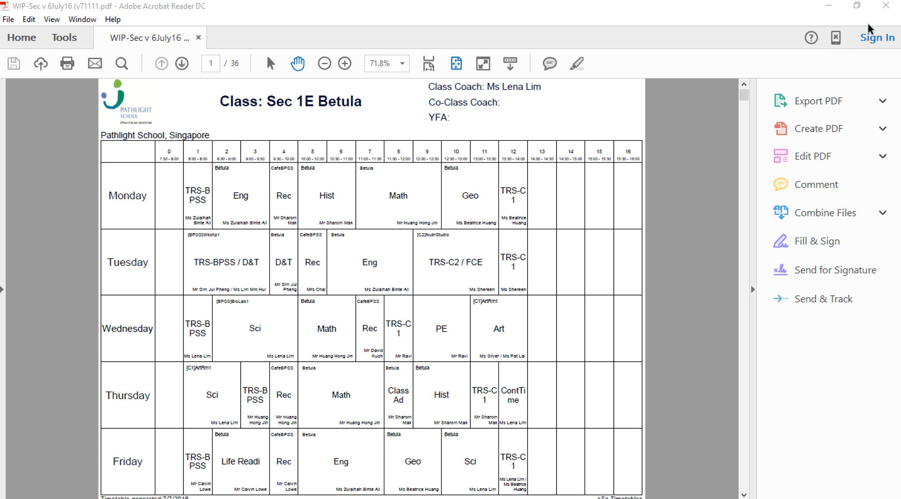
{"action": "left_click", "coordinate": [886, 5]}
Rename the class timetables PDF to 'WIP-Sec v 6July16 (v7.1) - CLASSES'.
{"action": "left_click", "coordinate": [210, 182]}
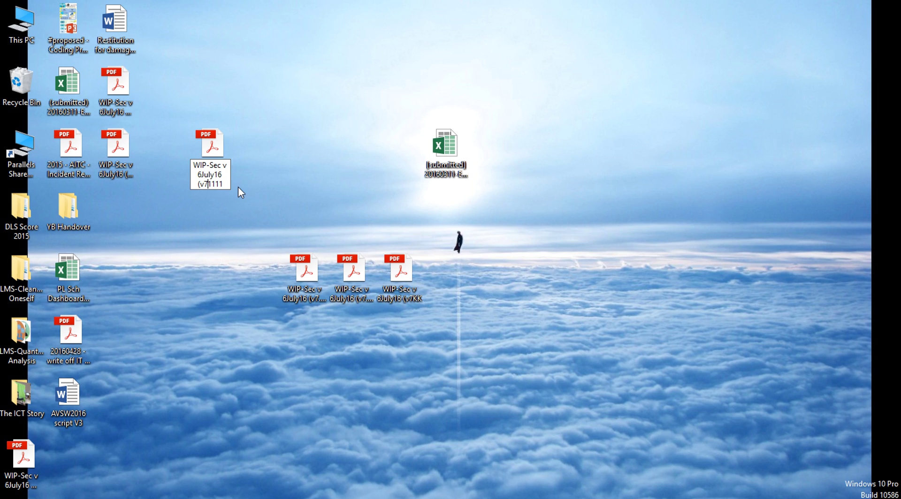
{"action": "key", "text": "BackSpace"}
{"action": "key", "text": "Delete"}
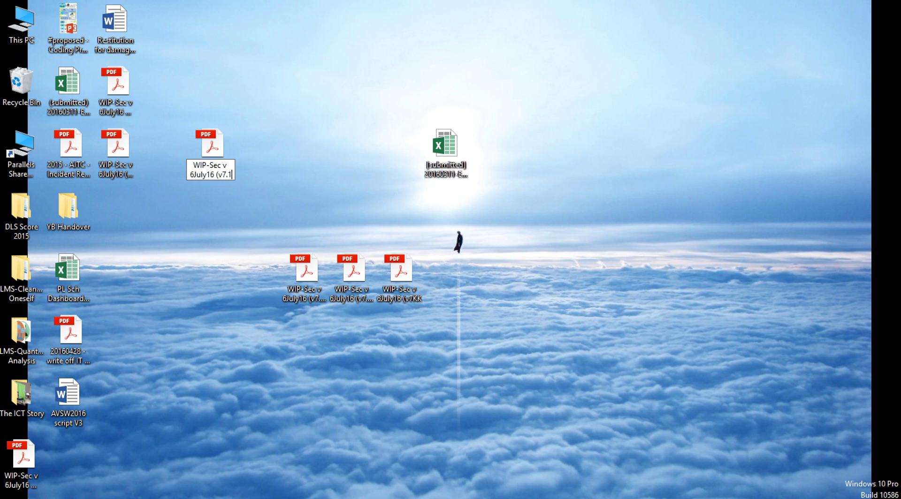
{"action": "type", "text": ") - cl"}
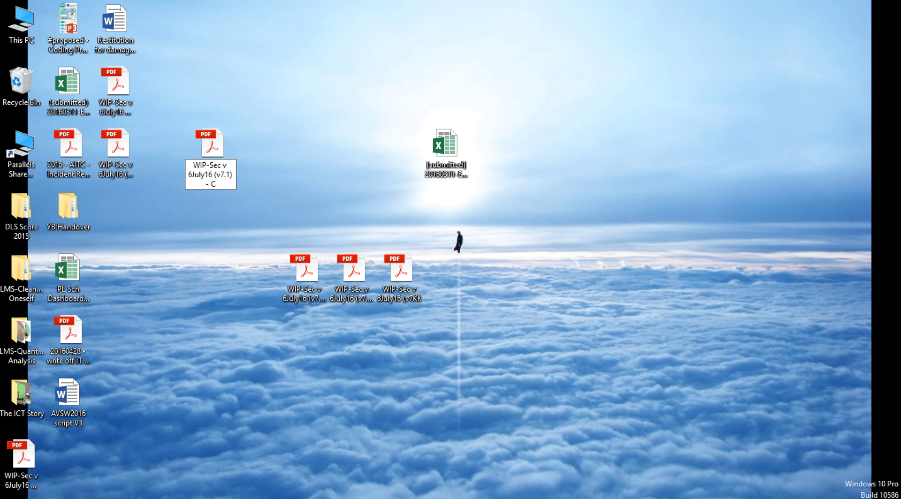
{"action": "type", "text": "ASSES"}
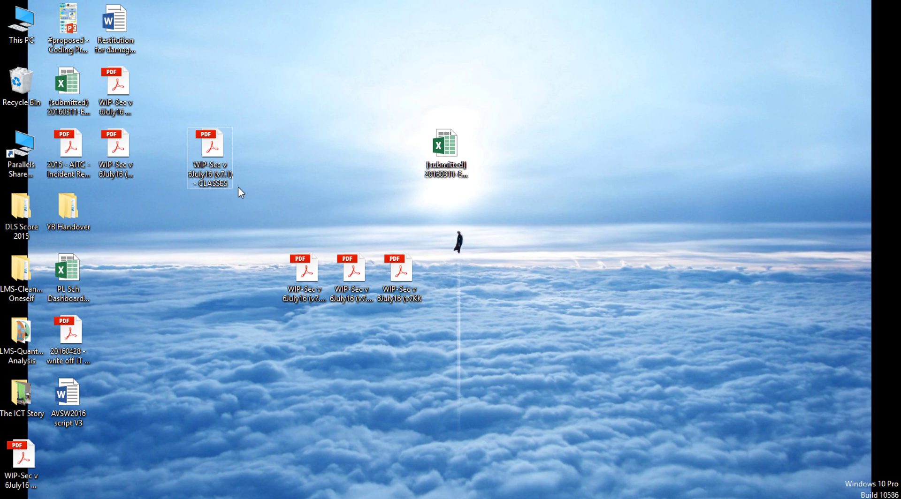
{"action": "left_click", "coordinate": [21, 457]}
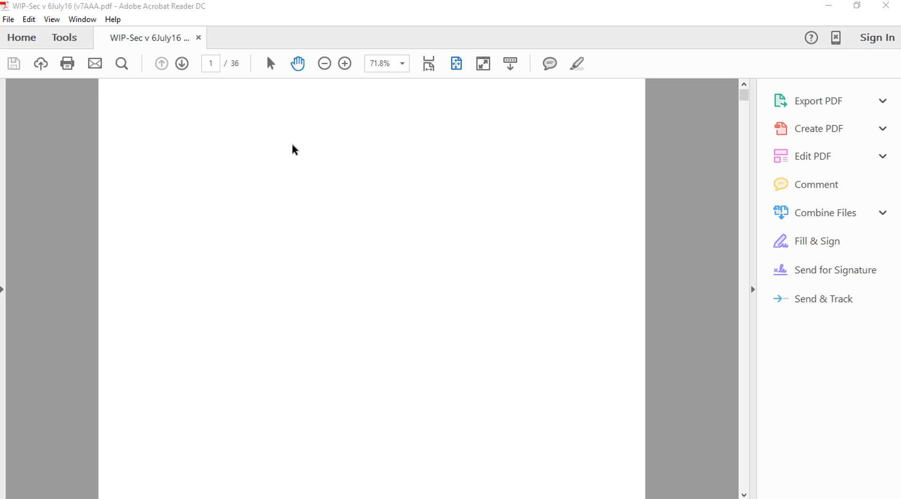
Close the open PDF and drag the leftover WIP-Sec PDF into the Recycle Bin.
{"action": "left_click", "coordinate": [886, 5]}
{"action": "left_click_drag", "start_coordinate": [104, 214], "coordinate": [19, 84]}
{"action": "right_click", "coordinate": [21, 83]}
{"action": "left_click", "coordinate": [178, 59]}
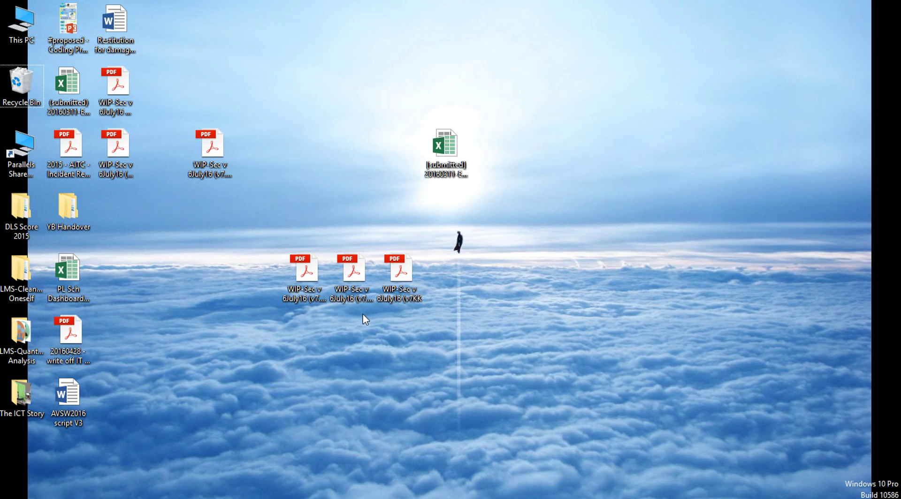